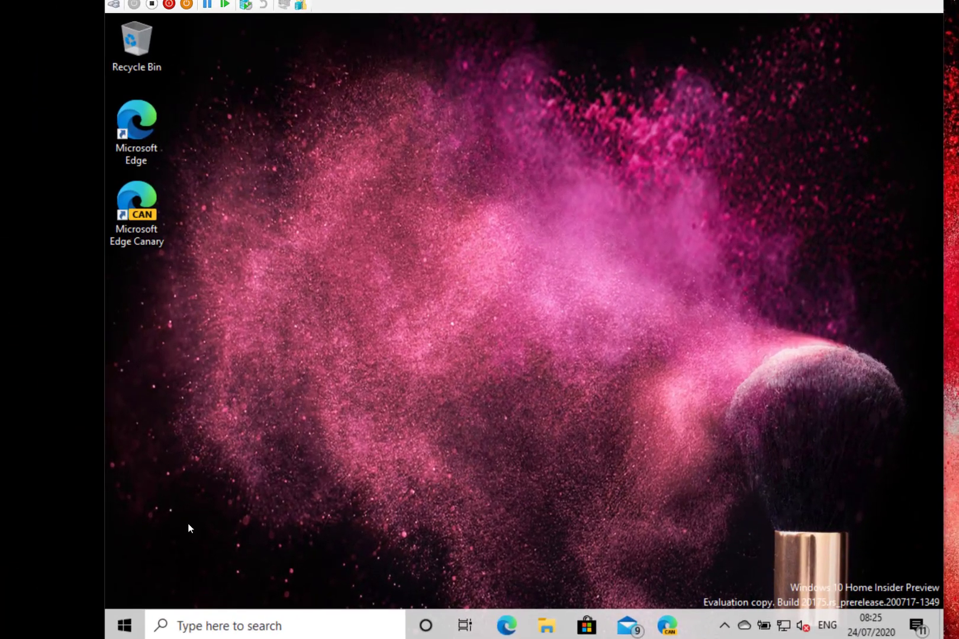
# Launch Edge Canary, Bing-search 'the digital lifestyle', and open Office.com in a second tab
pyautogui.click(127, 624)
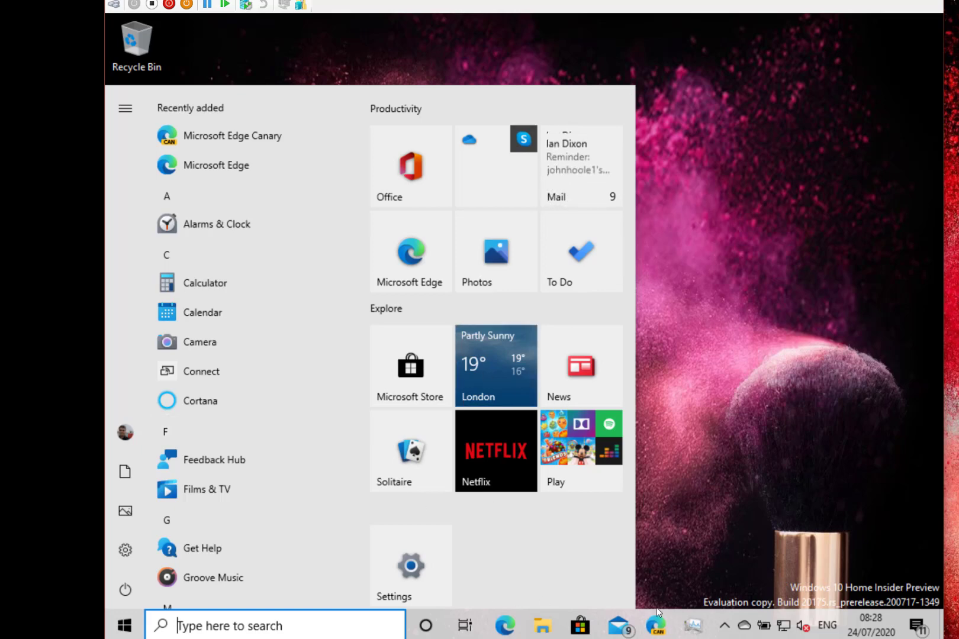
pyautogui.click(654, 627)
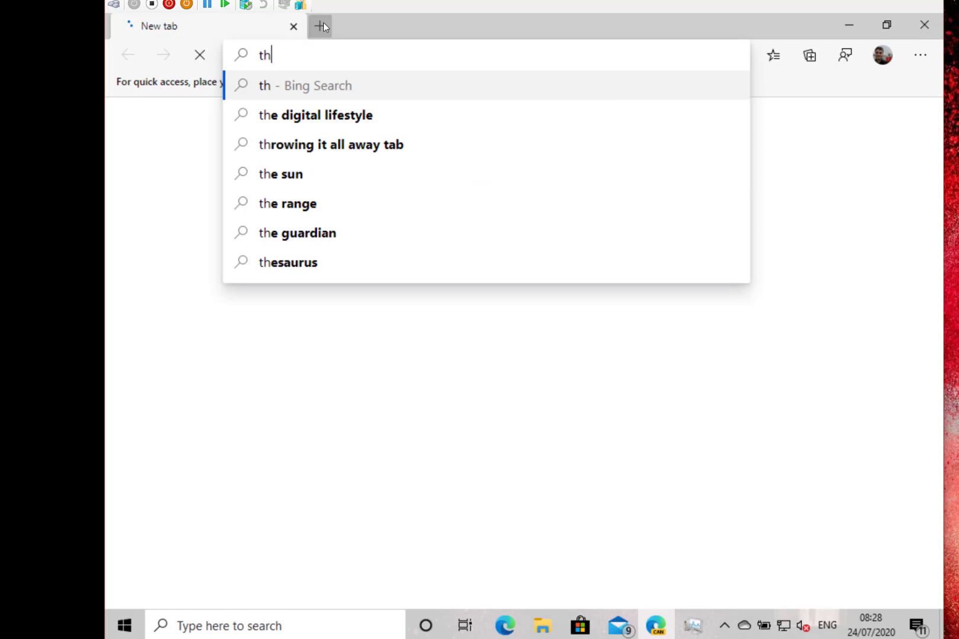
pyautogui.click(327, 117)
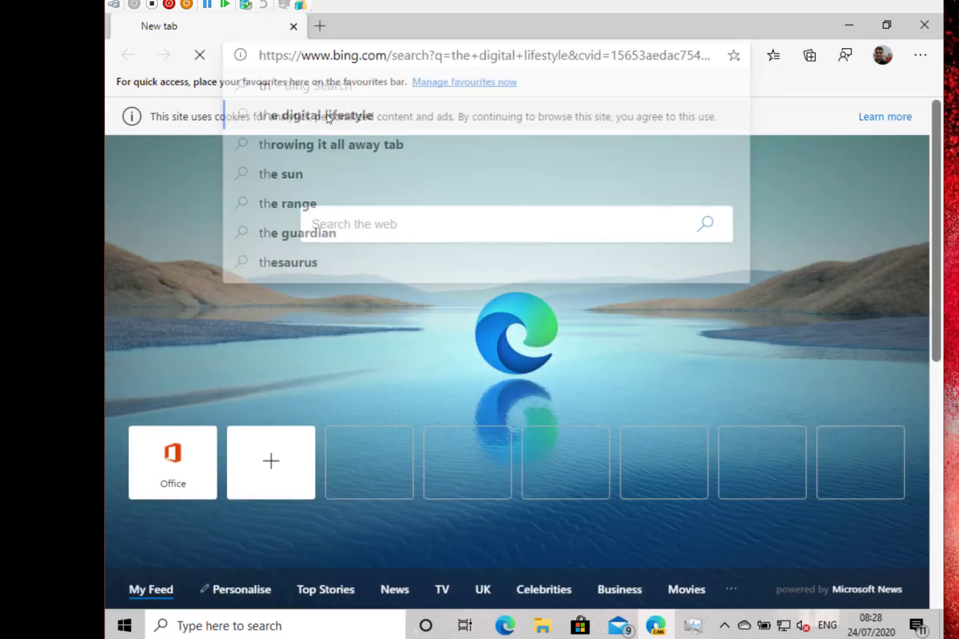
pyautogui.click(318, 26)
pyautogui.click(126, 626)
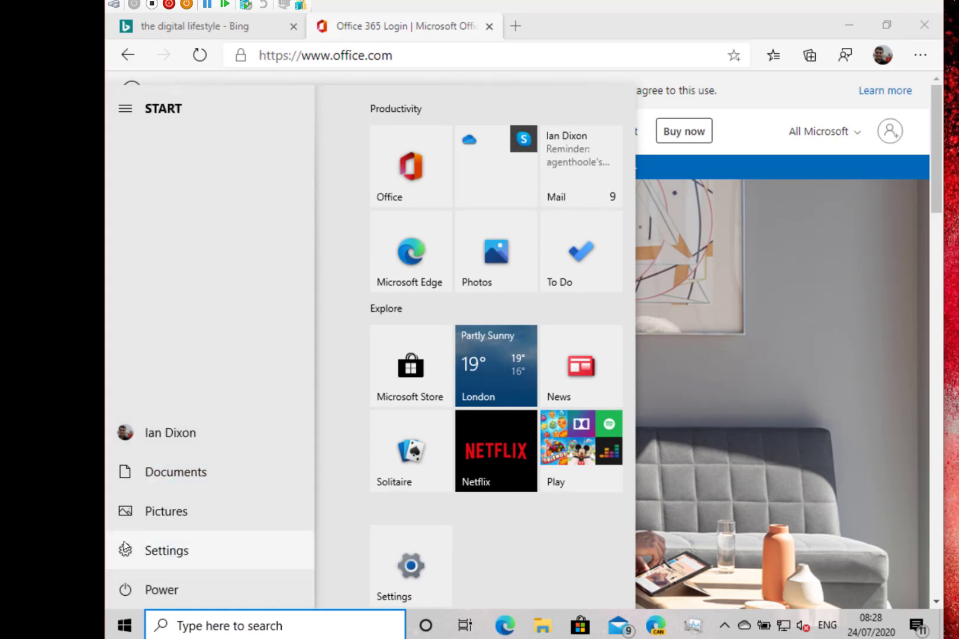
# Review Multitasking settings, including the unchanged Alt+Tab dropdown, then show all windows in Task View
pyautogui.click(124, 548)
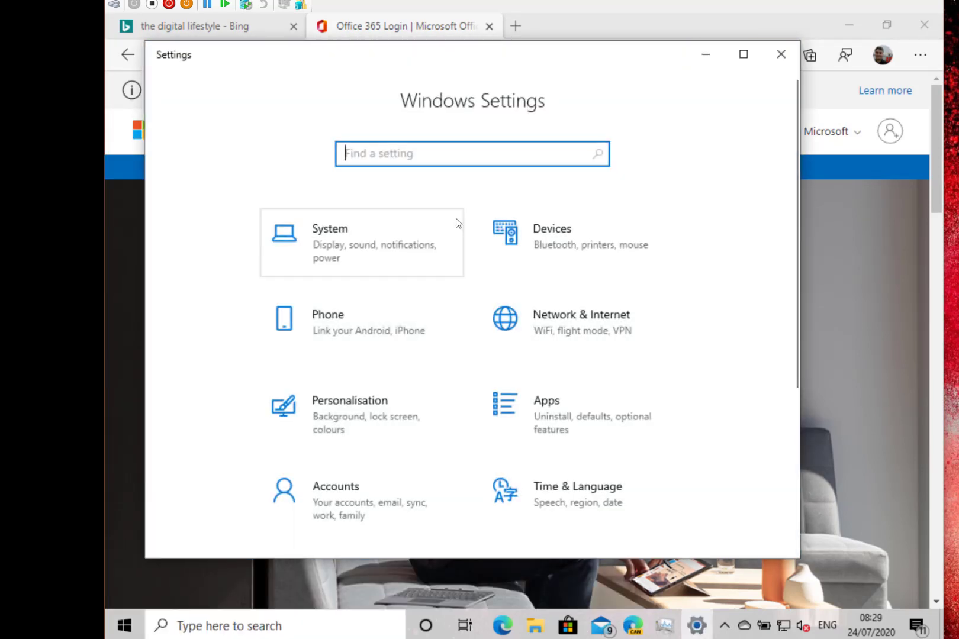
pyautogui.write('mul')
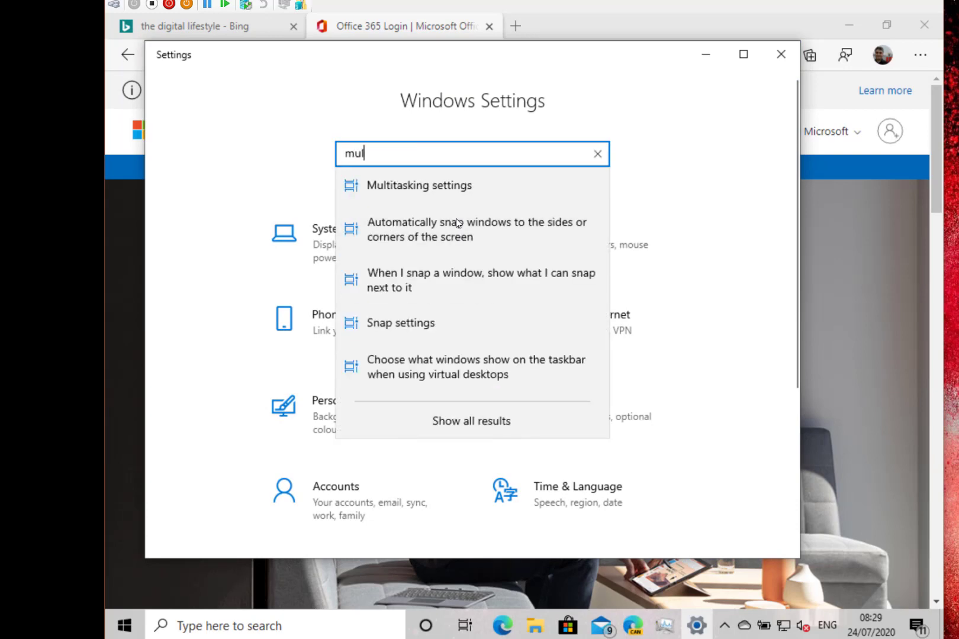
pyautogui.click(476, 187)
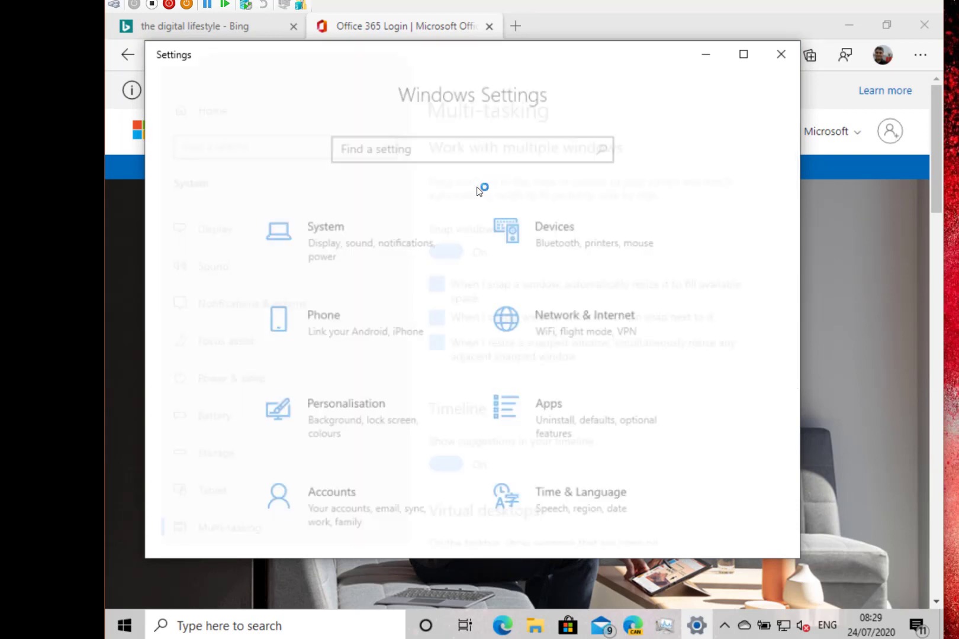
pyautogui.scroll(-5, 570, 269)
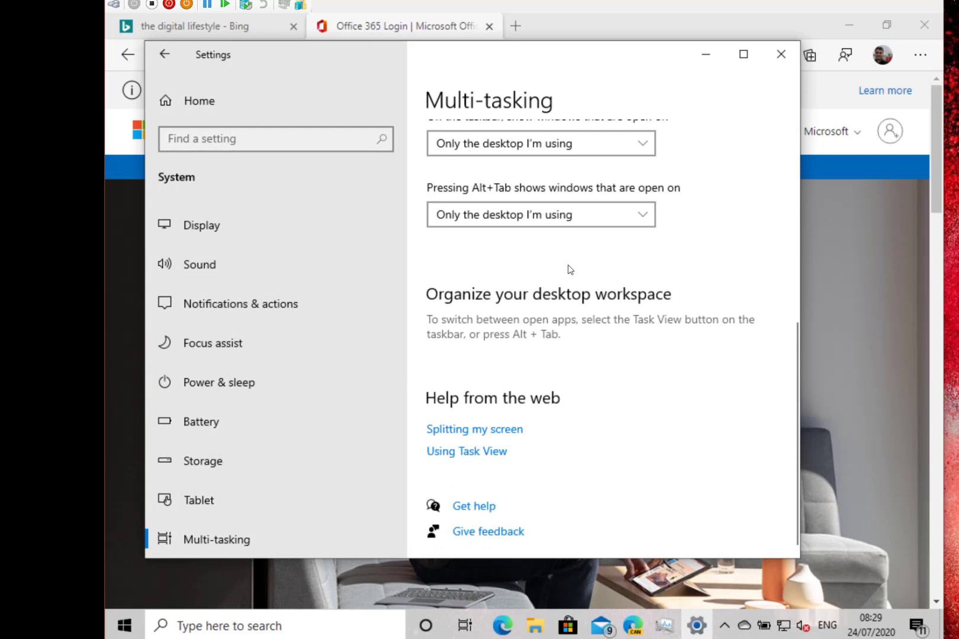
pyautogui.scroll(2, 573, 265)
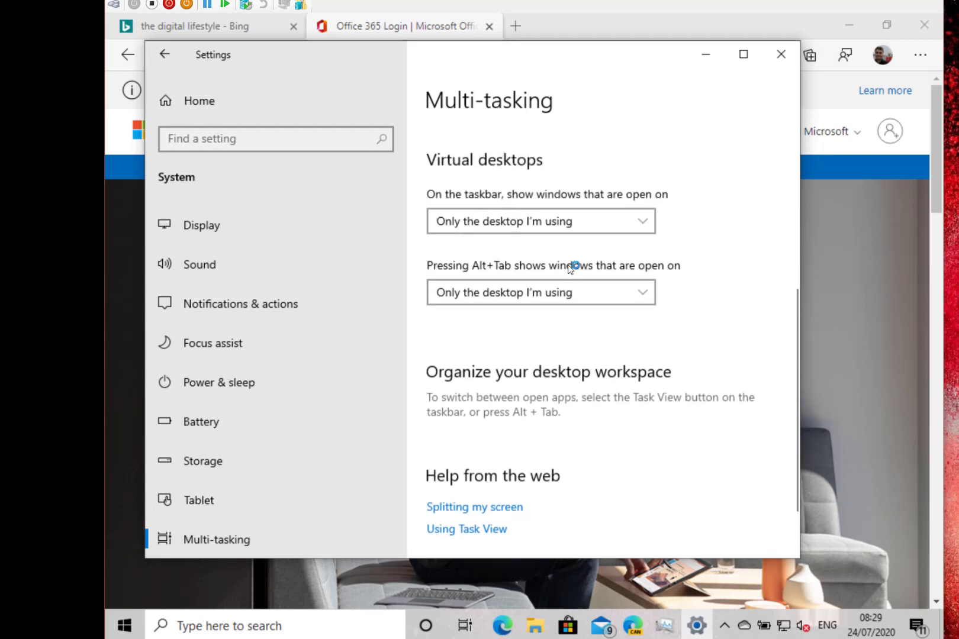
pyautogui.click(595, 300)
pyautogui.click(595, 300)
pyautogui.scroll(-1, 643, 367)
pyautogui.scroll(2, 644, 353)
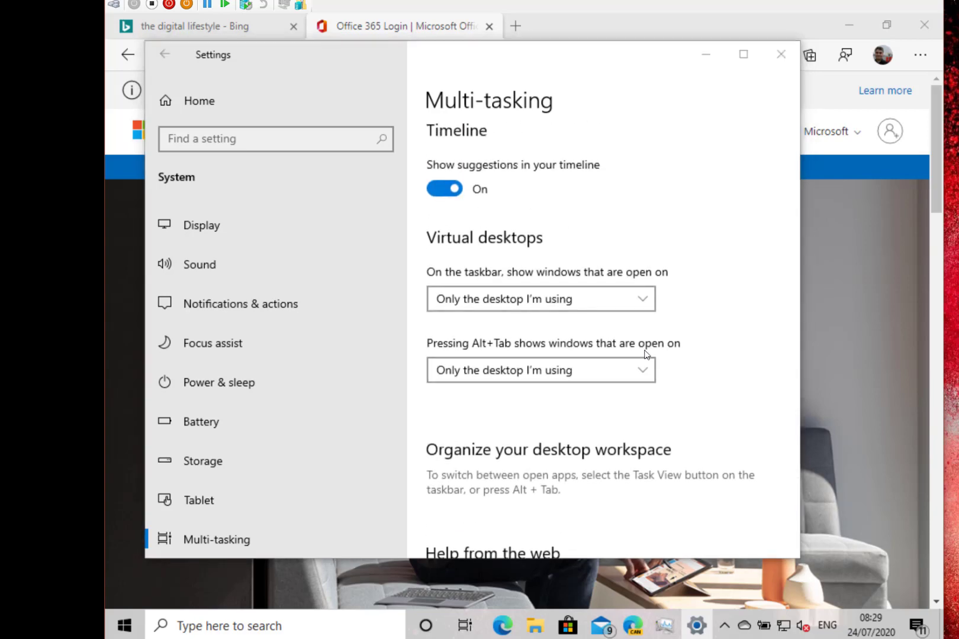
pyautogui.press('super+Tab')
pyautogui.moveTo(237, 364)
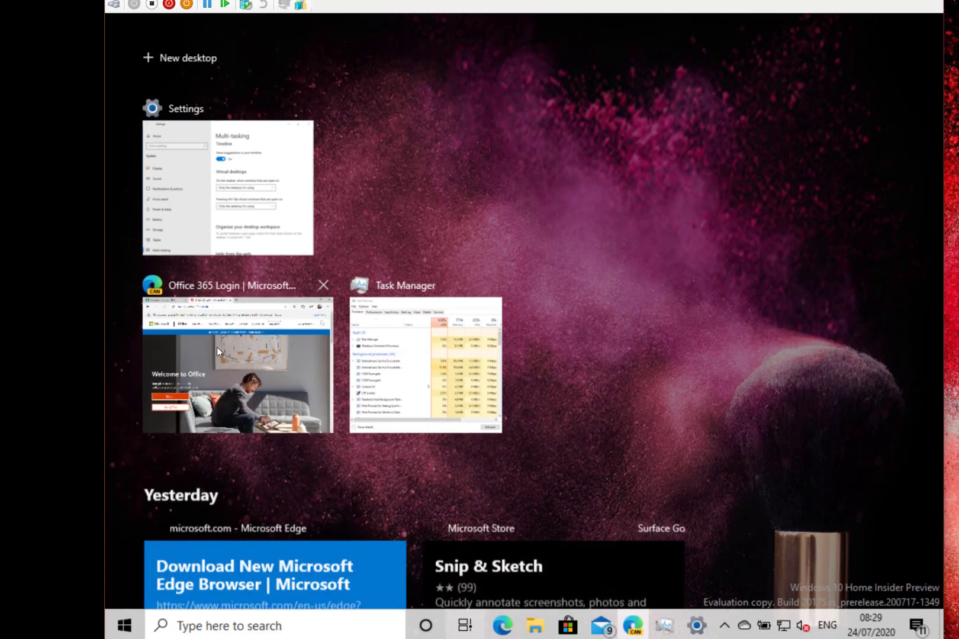
# Switch to the Office 365 browser window from Task View
pyautogui.click(218, 350)
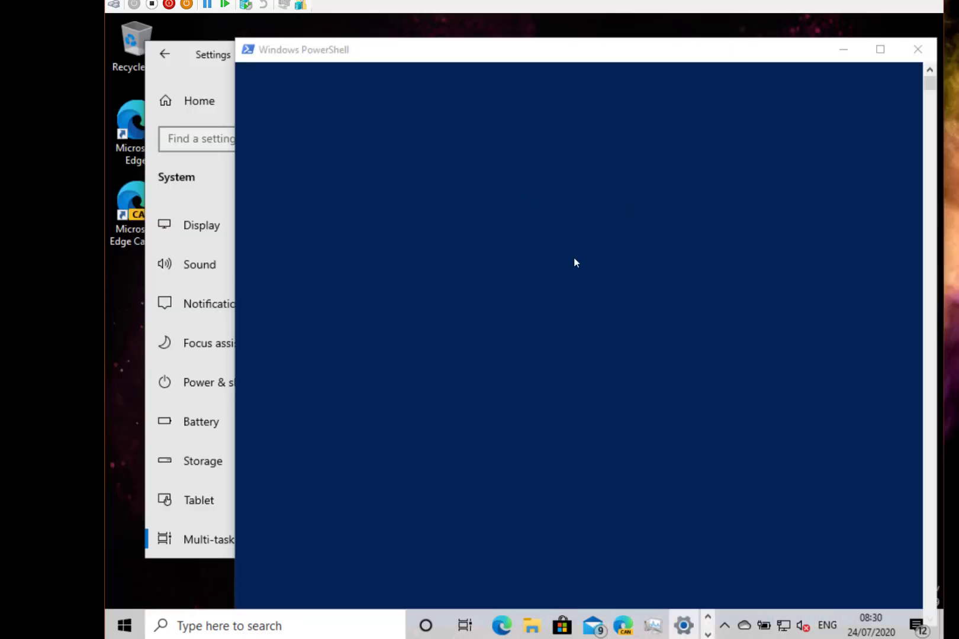
# Correct the typos and run get-appxpackage *calculator* | reset-appxpackage in PowerShell
pyautogui.click(575, 261)
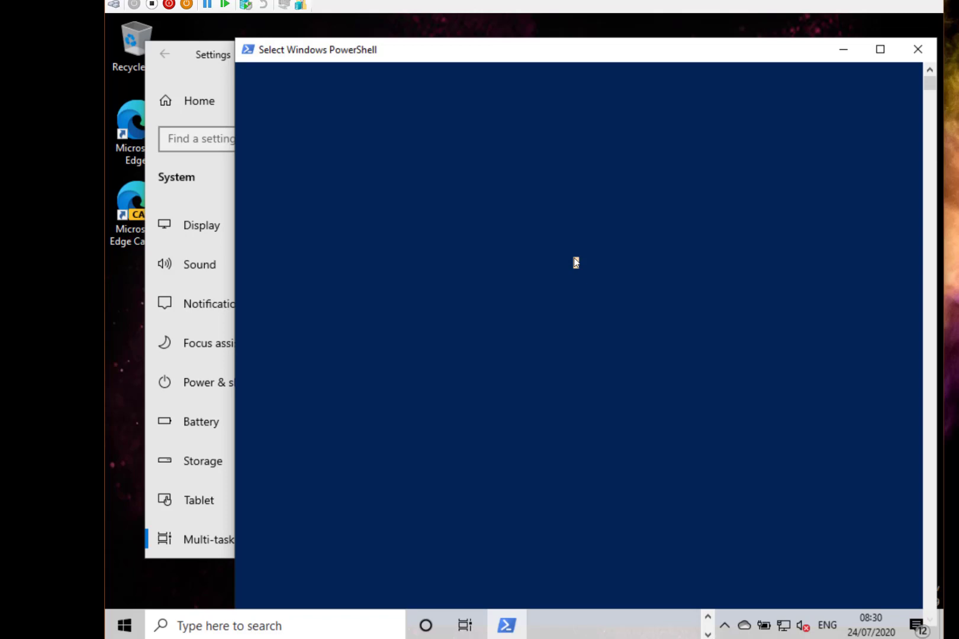
pyautogui.press('Return')
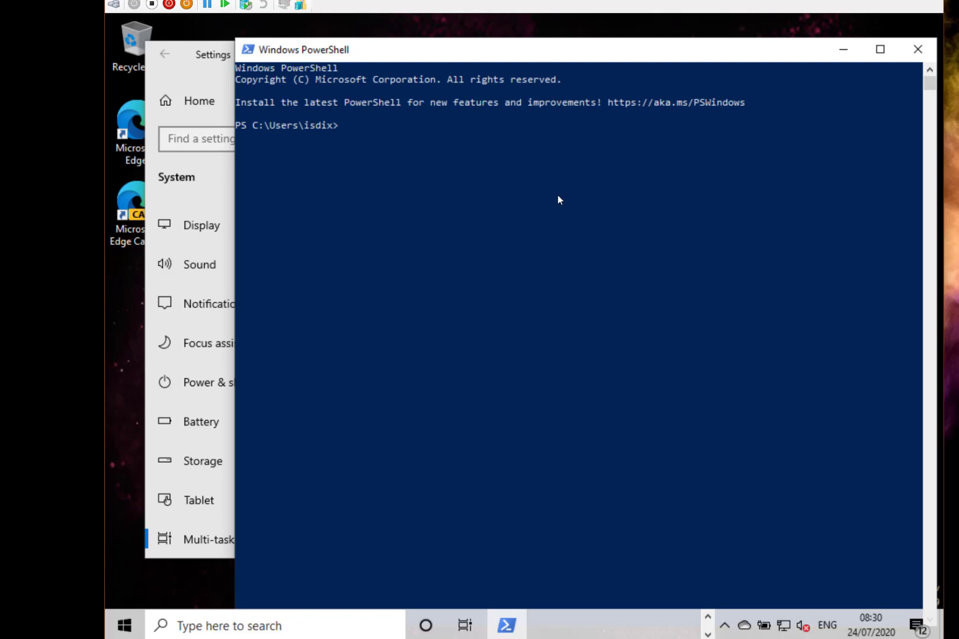
pyautogui.write('get-')
pyautogui.write('appxpa')
pyautogui.write('cka')
pyautogui.write('ge ')
pyautogui.write('"')
pyautogui.press('BackSpace')
pyautogui.write('*c')
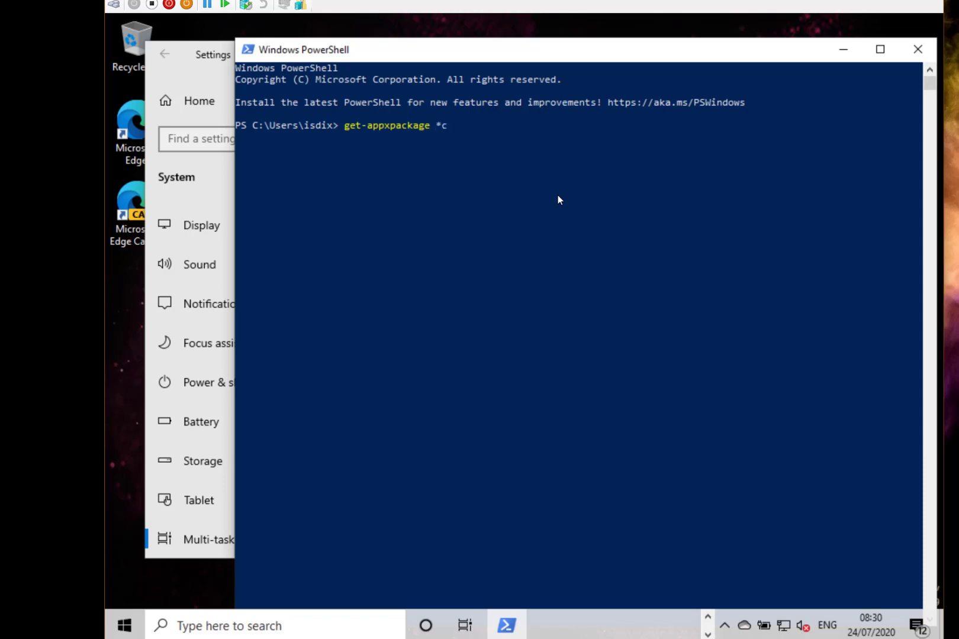
pyautogui.write('al')
pyautogui.write('cul')
pyautogui.write('ator')
pyautogui.write('*')
pyautogui.write(' |')
pyautogui.write(' red')
pyautogui.press('BackSpace')
pyautogui.write('se')
pyautogui.write('t-')
pyautogui.write('app')
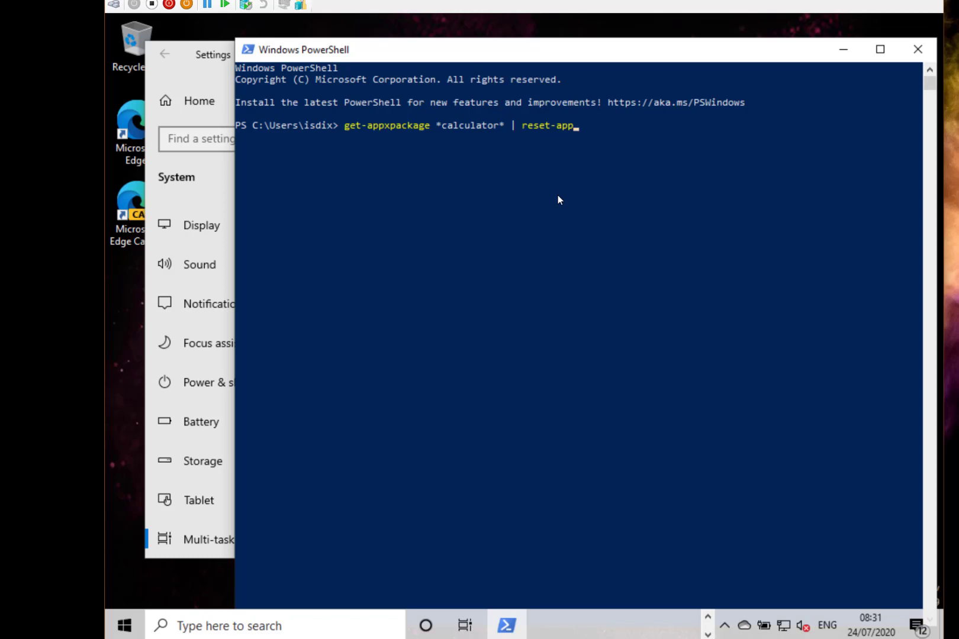
pyautogui.write('xpack')
pyautogui.write('age')
pyautogui.press('Return')
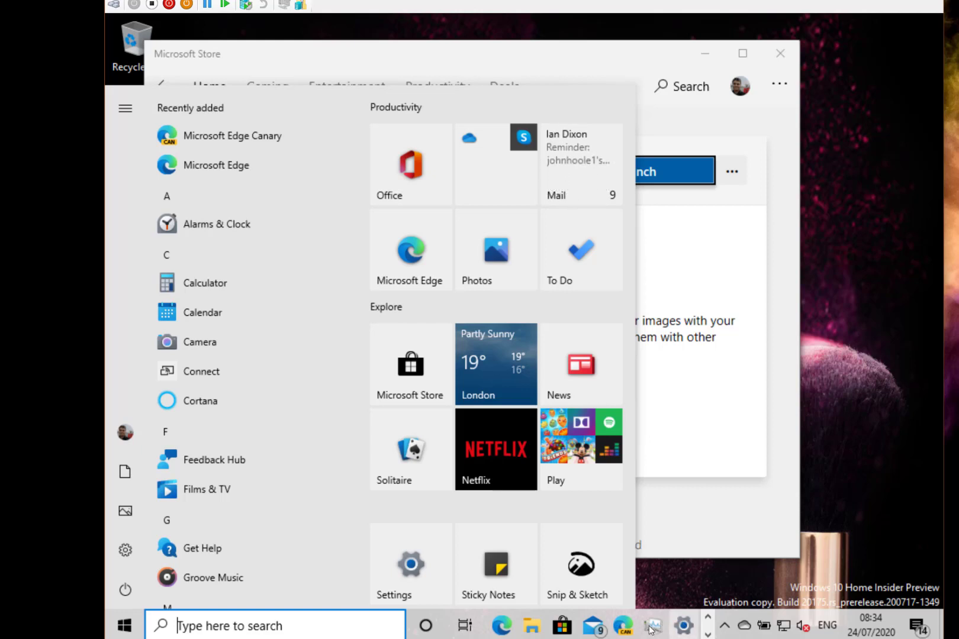
# Check the installed Snip & Sketch Store page and its '...' options, then open Start
pyautogui.click(563, 628)
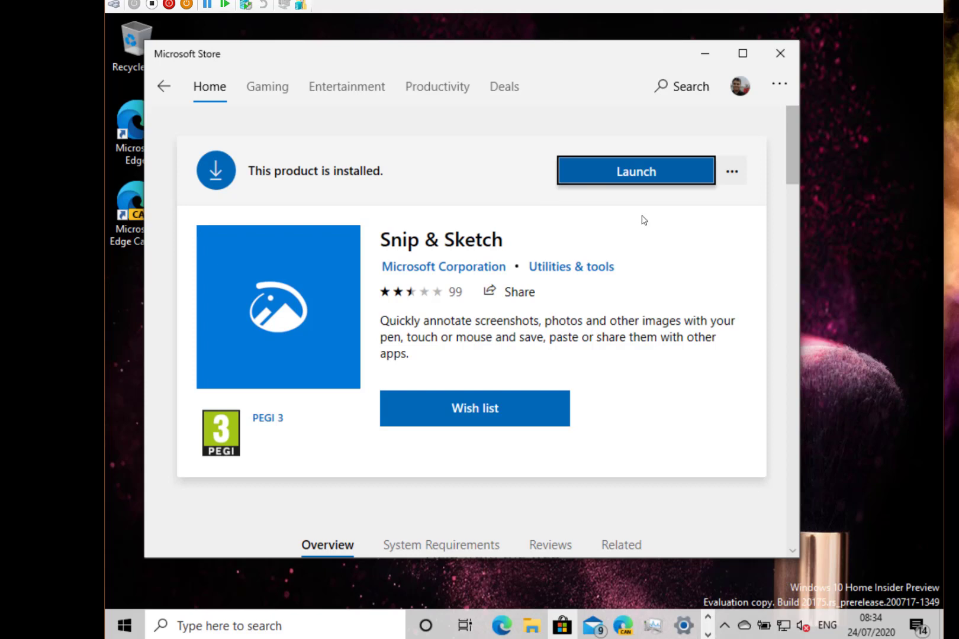
pyautogui.click(735, 173)
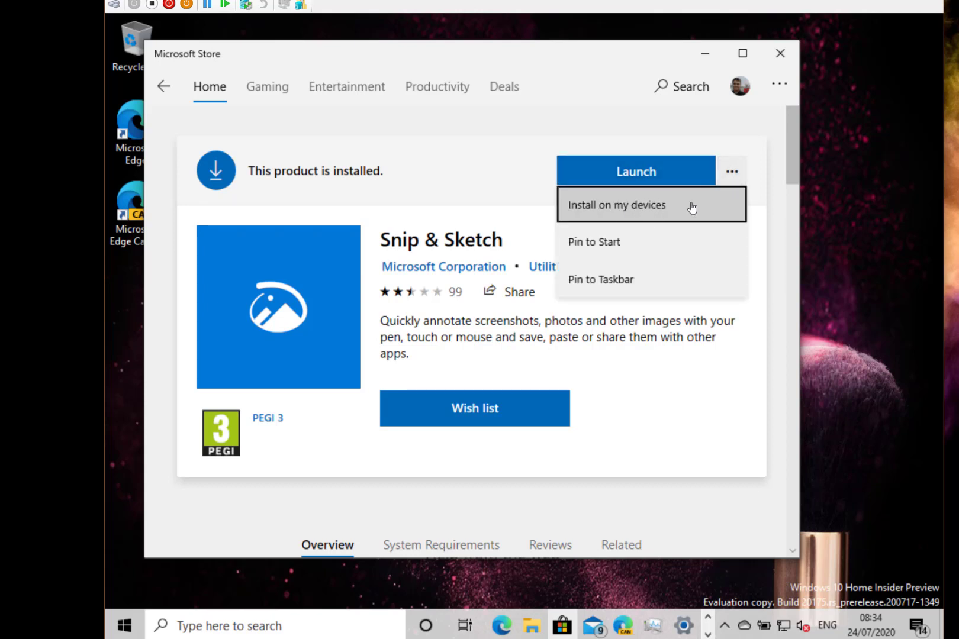
pyautogui.click(670, 387)
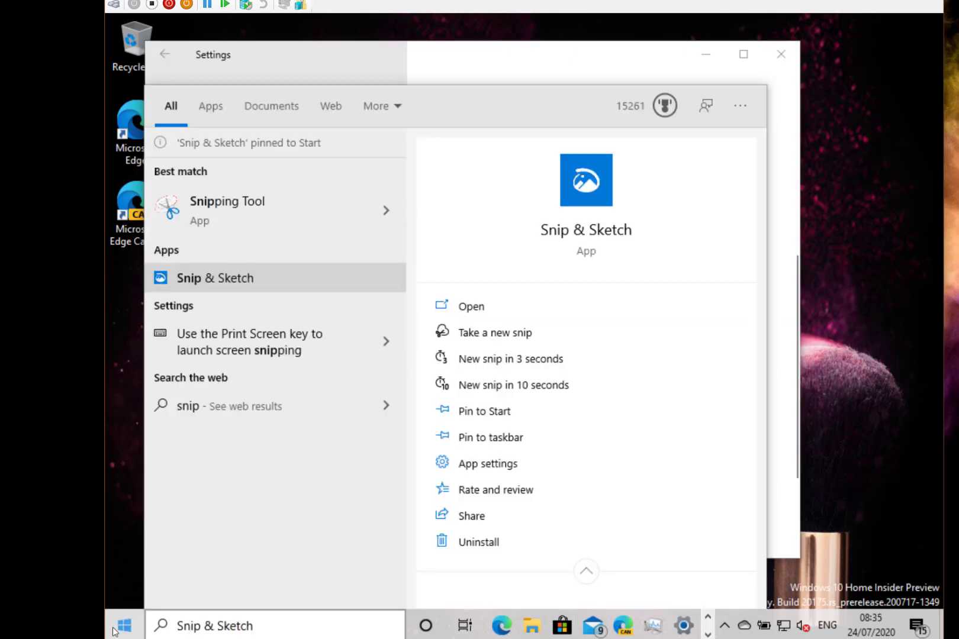
pyautogui.click(114, 618)
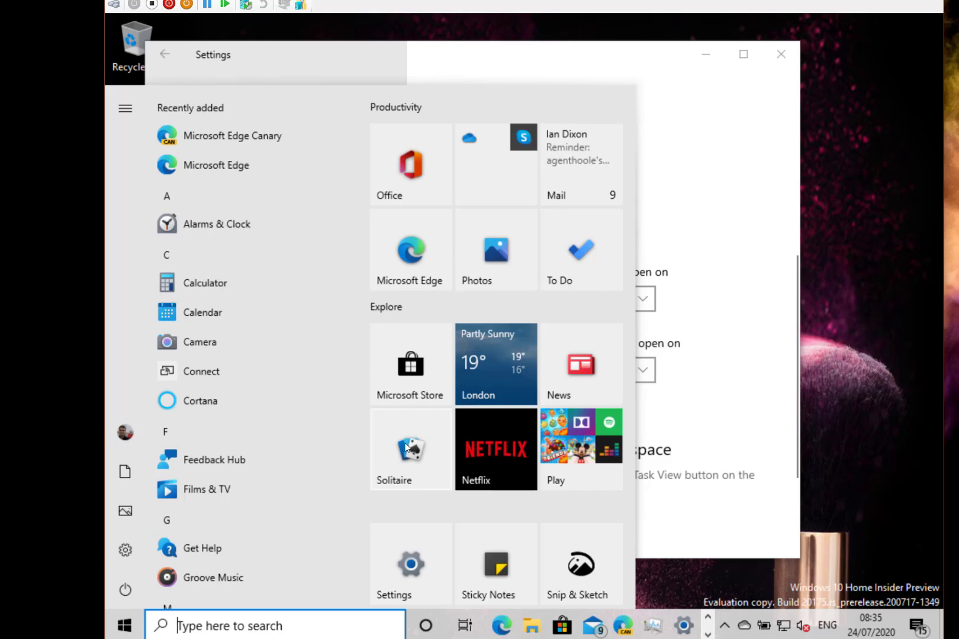
pyautogui.scroll(-5, 555, 404)
pyautogui.scroll(-5, 555, 404)
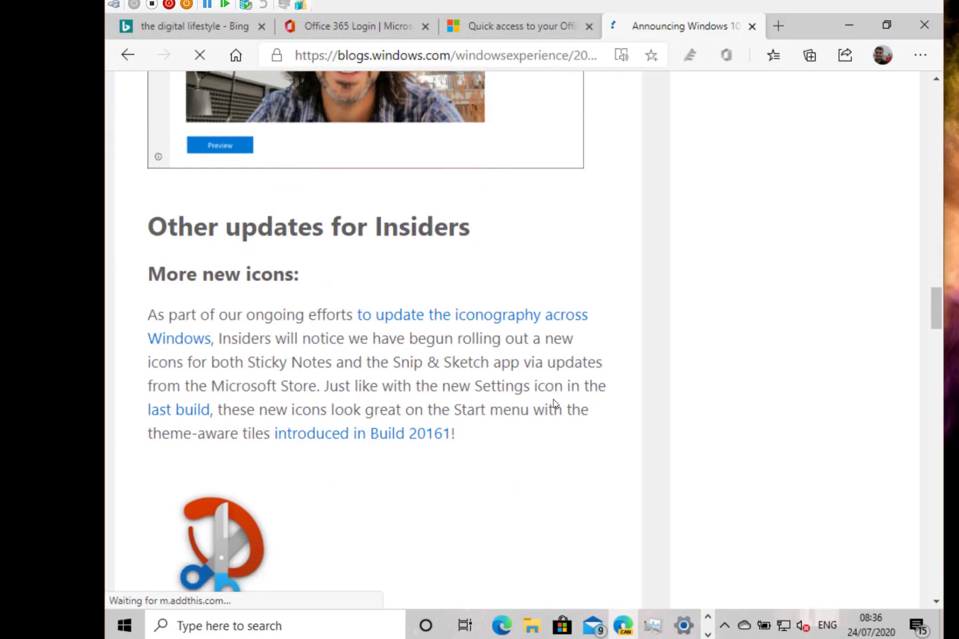
pyautogui.scroll(-5, 555, 405)
pyautogui.scroll(3, 554, 404)
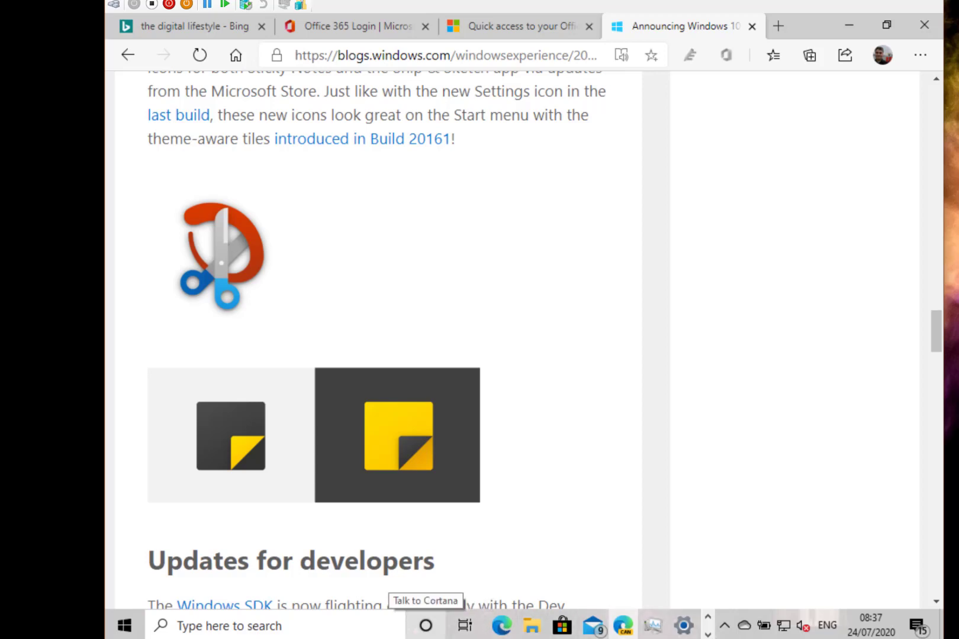
pyautogui.rightClick(437, 626)
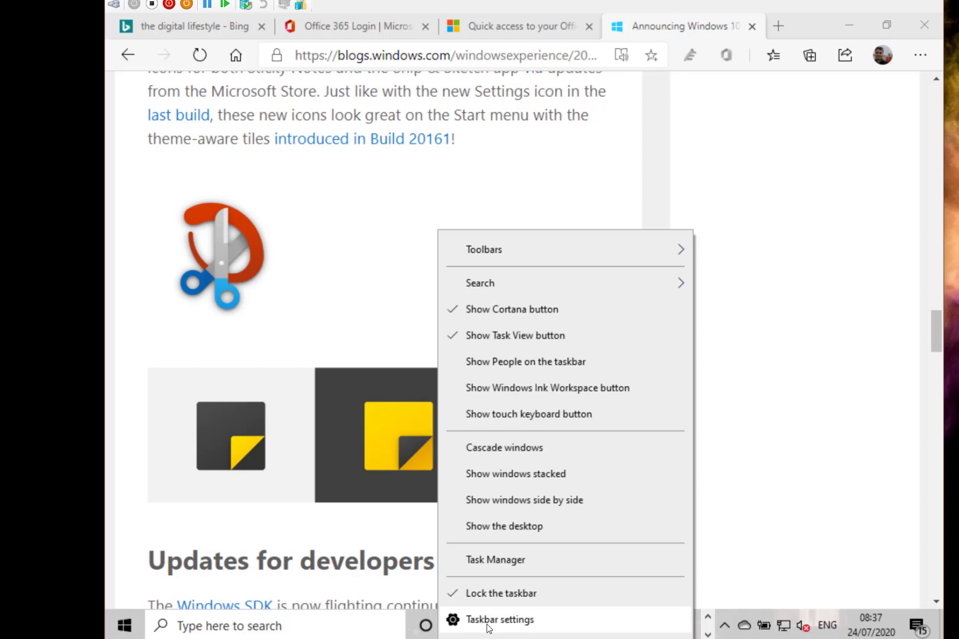
pyautogui.click(772, 512)
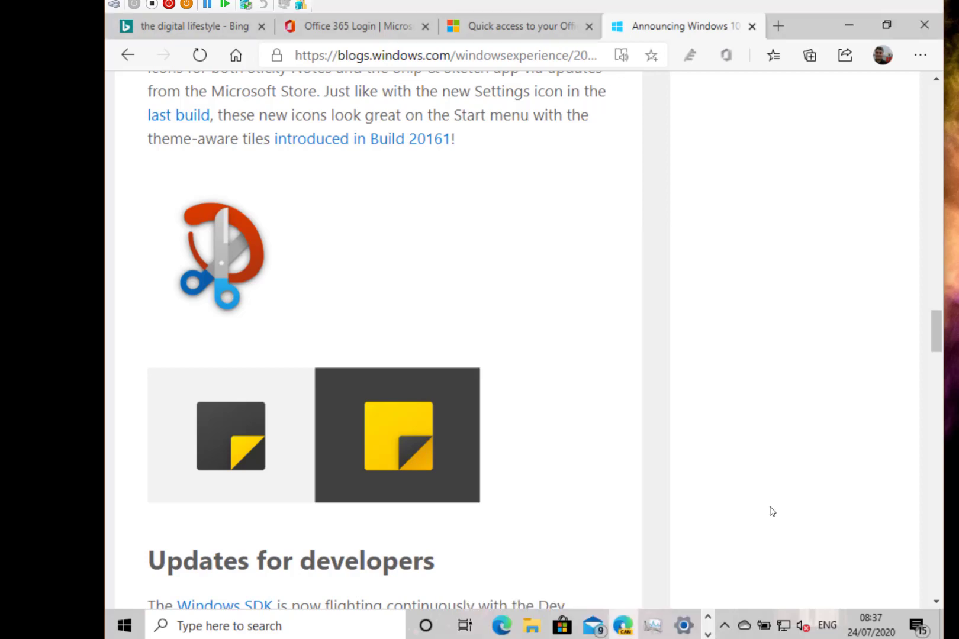